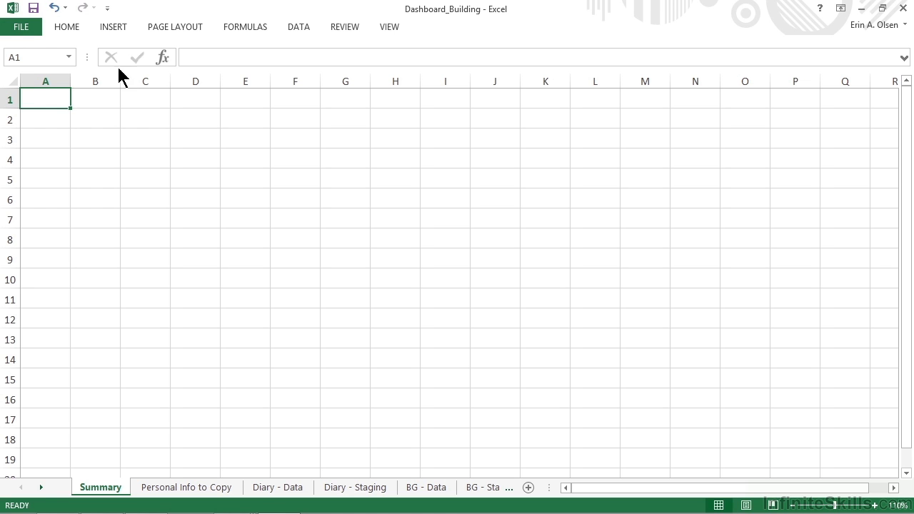
Hide the gridlines, the row and column headings and the formula bar.
left_click(389, 29)
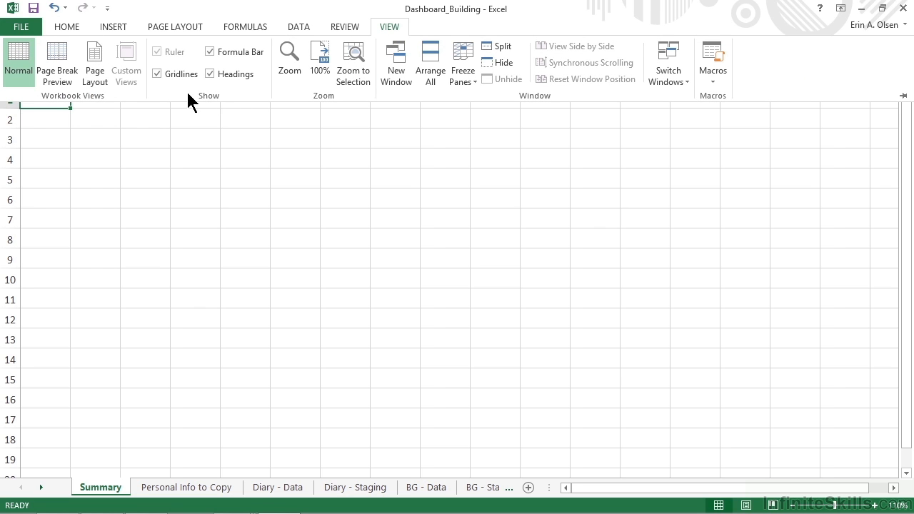
left_click(156, 74)
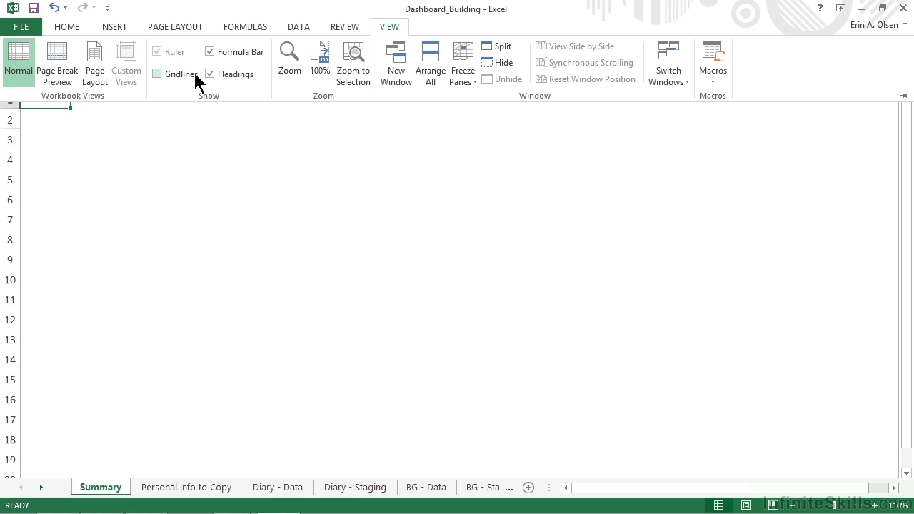
left_click(210, 75)
left_click(210, 53)
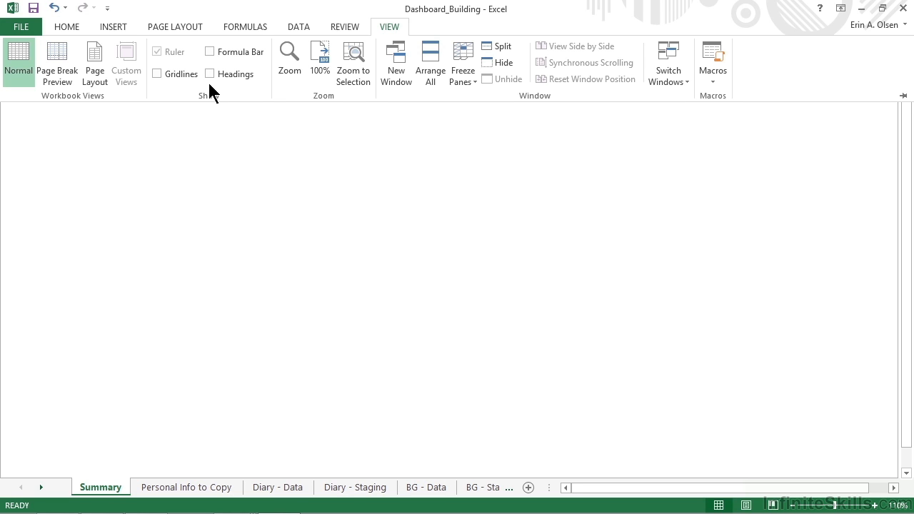
Show the headings, gridlines and formula bar again on the Summary sheet.
left_click(208, 77)
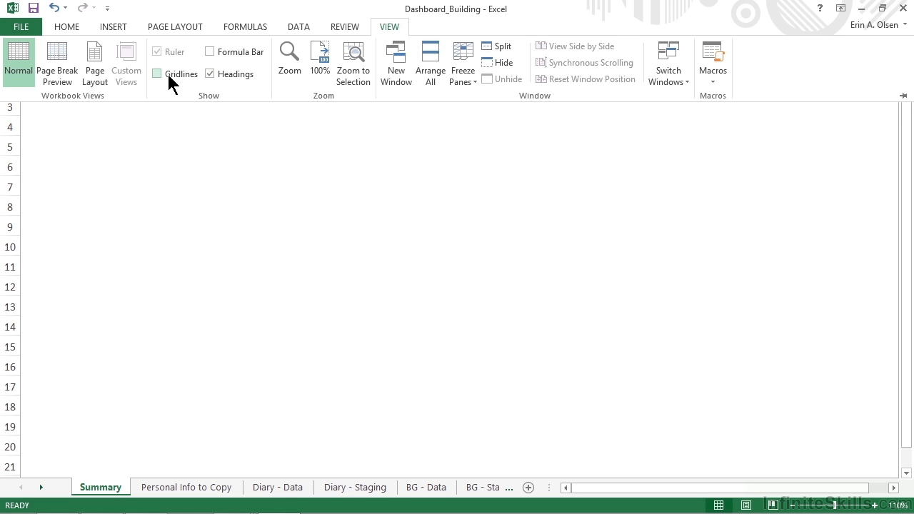
left_click(157, 74)
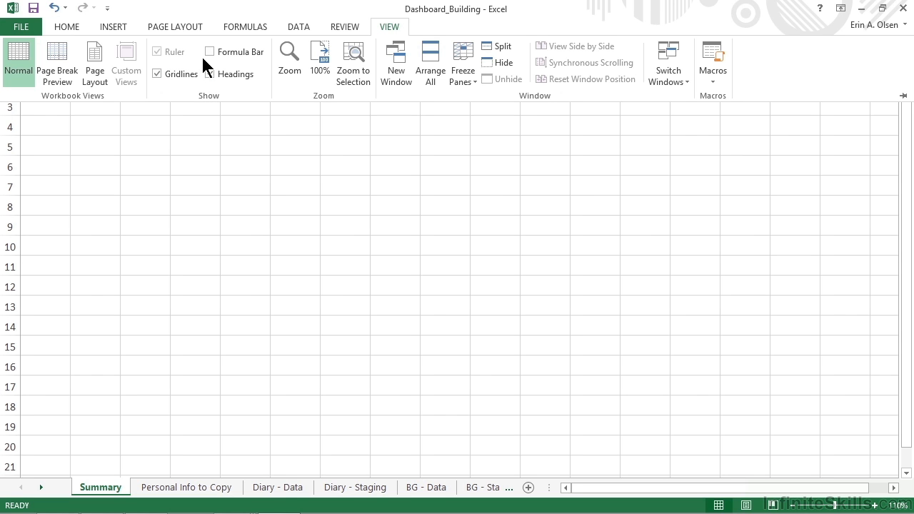
left_click(210, 51)
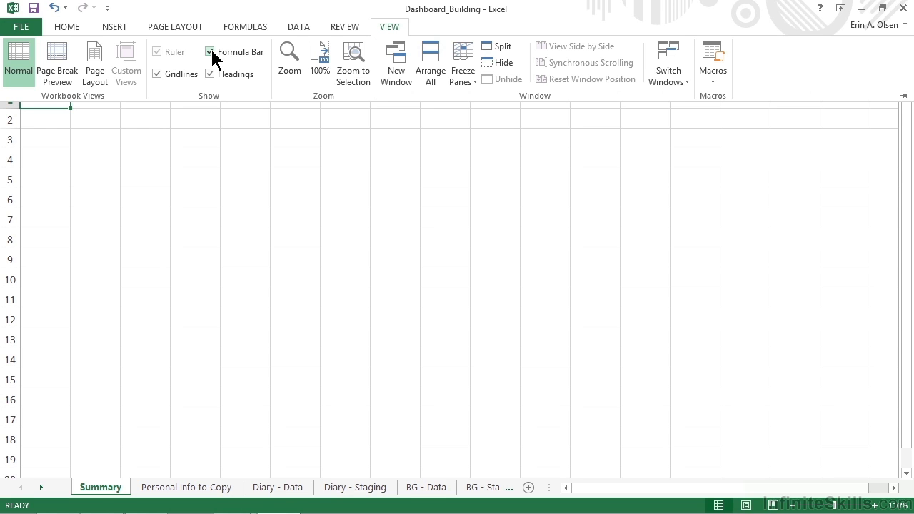
Draw a rounded rectangle about 6.59" wide and 0.77" high over cells A1 to J3 of the Summary sheet.
left_click(118, 28)
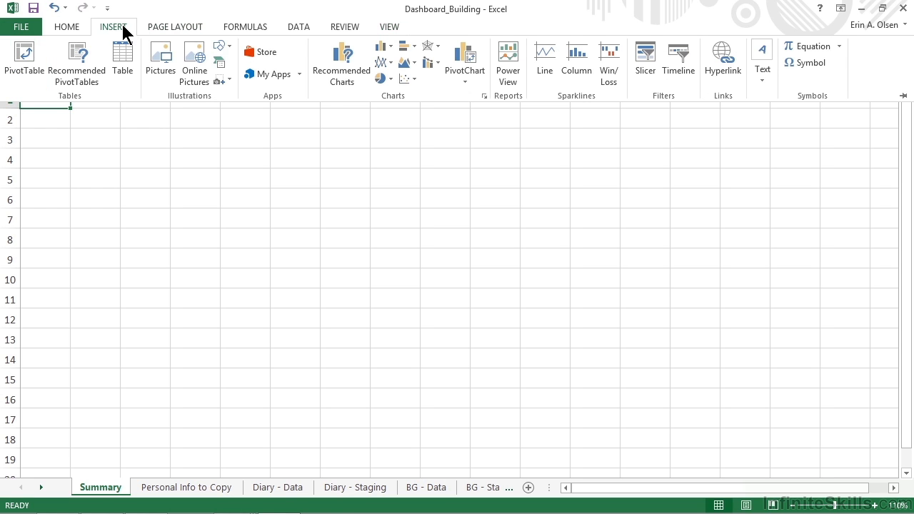
left_click(227, 45)
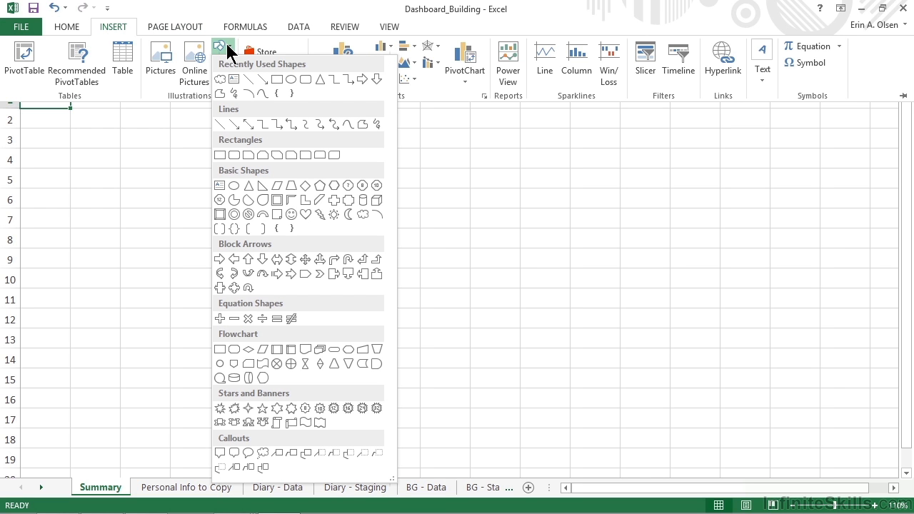
left_click(306, 79)
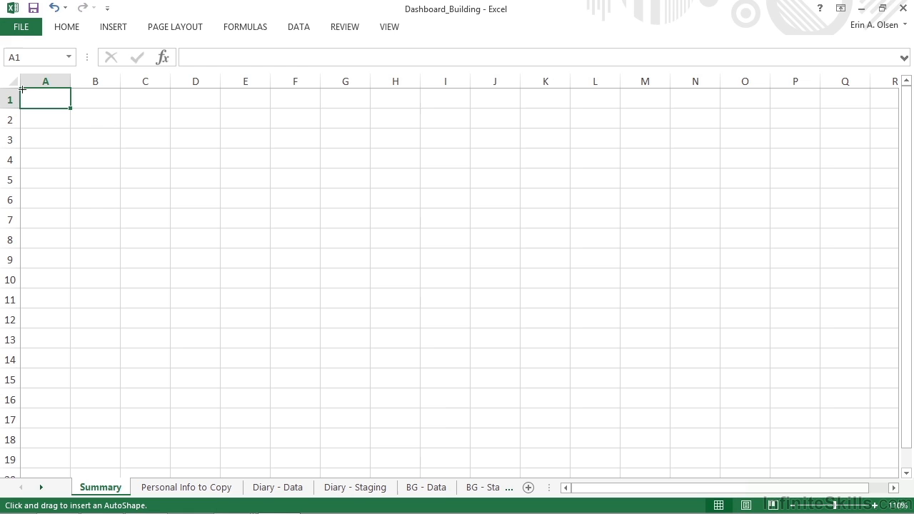
left_click_drag(22, 89, 519, 148)
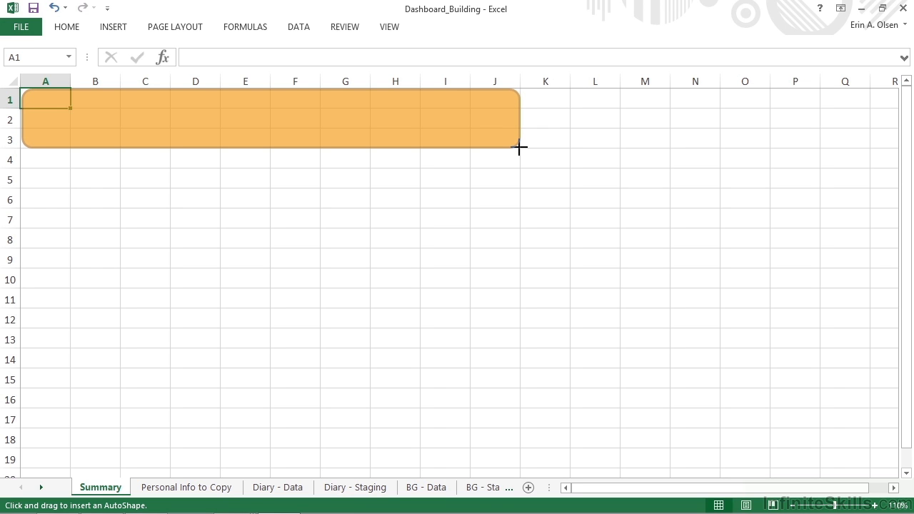
left_click_drag(519, 148, 519, 148)
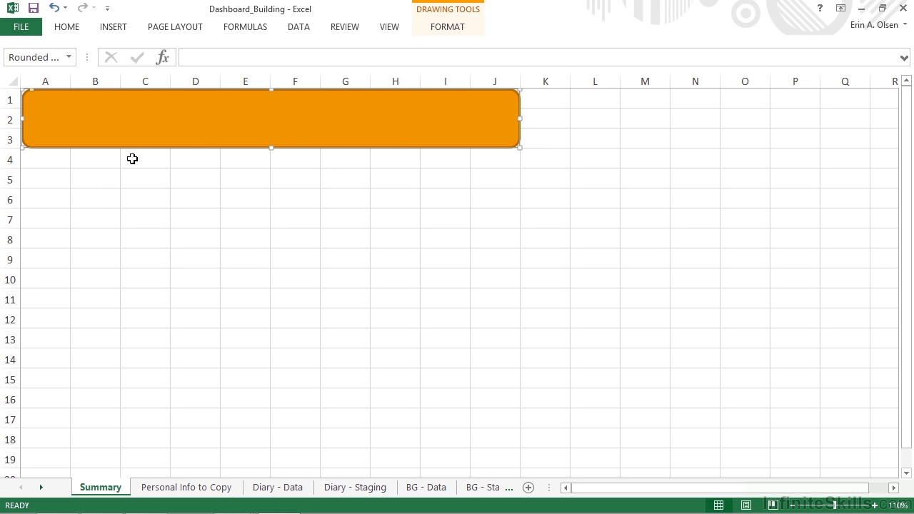
Freeze the panes above row 4 so that rows 1 to 3 stay in view while scrolling.
left_click(10, 160)
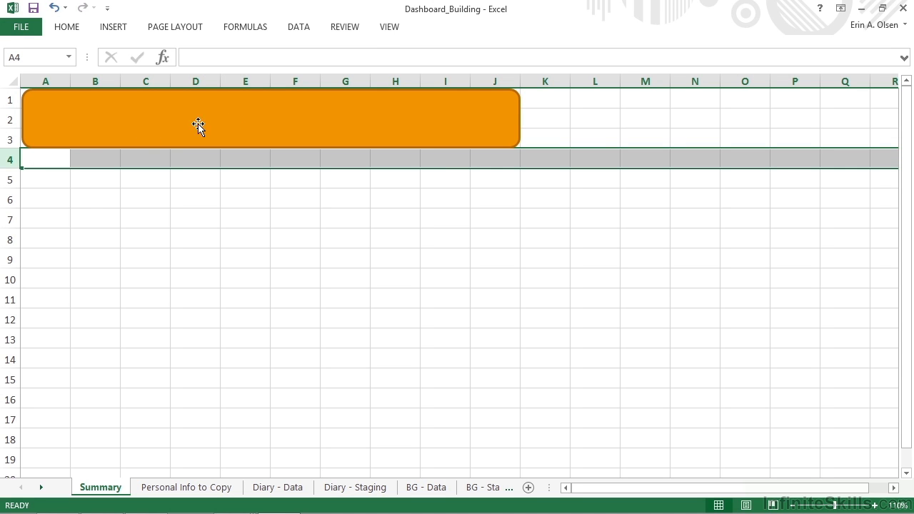
left_click(393, 30)
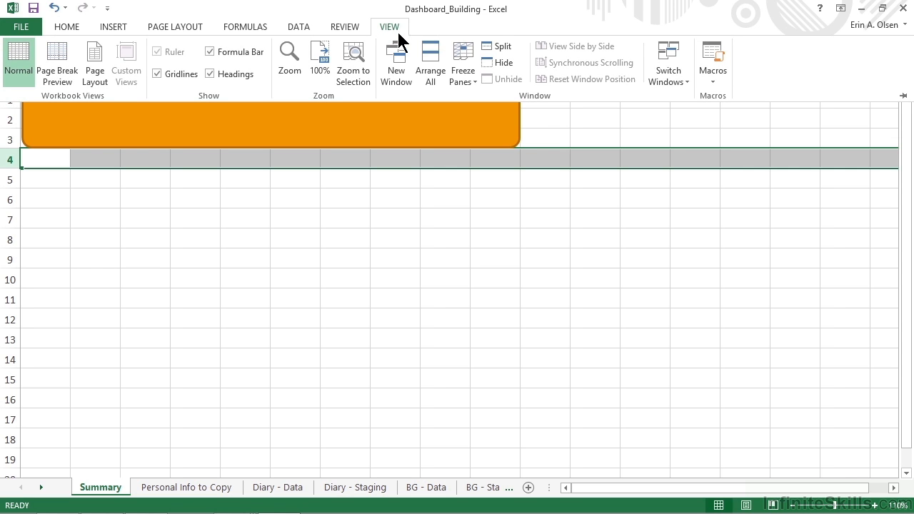
left_click(462, 80)
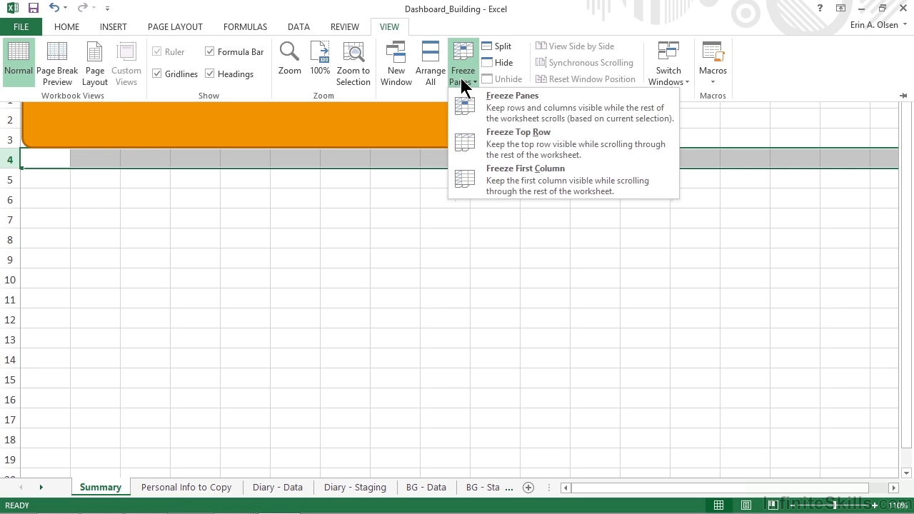
left_click(495, 107)
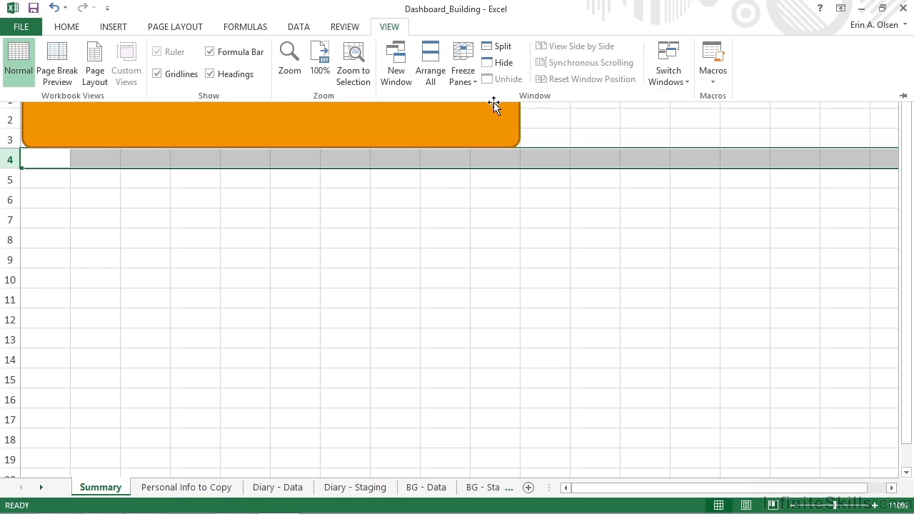
left_click(54, 154)
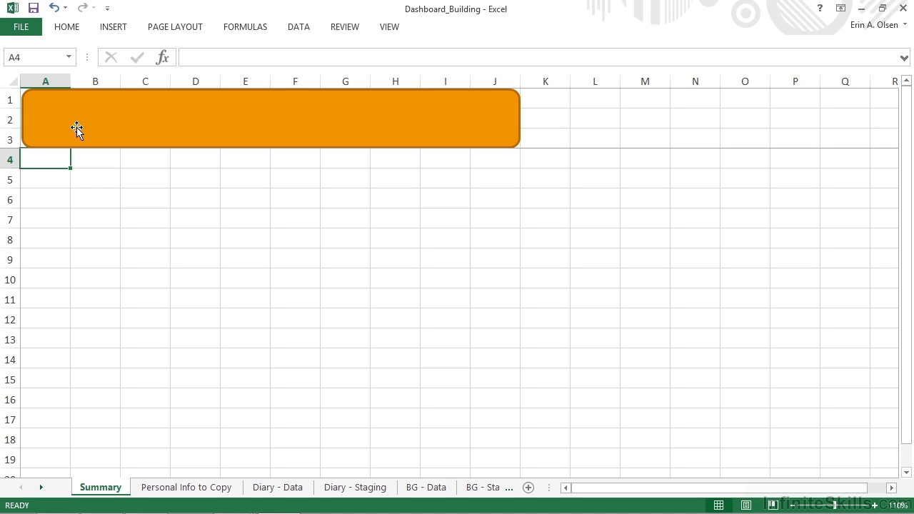
Remove the fill from the rounded rectangle over rows 1 to 3.
left_click(78, 128)
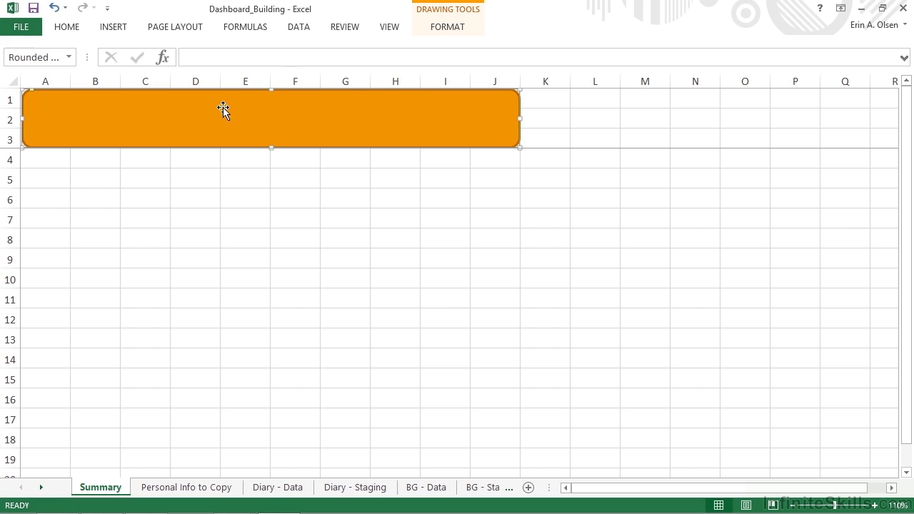
left_click(450, 27)
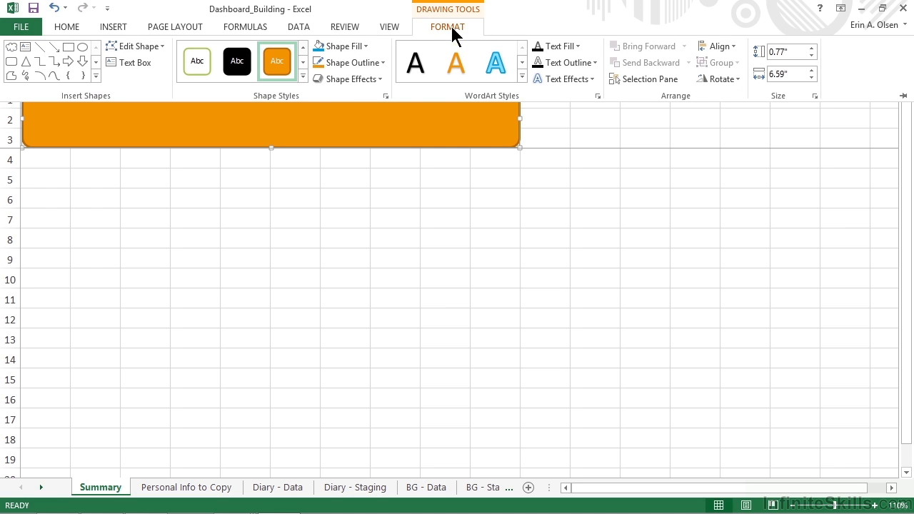
left_click(365, 46)
left_click(357, 187)
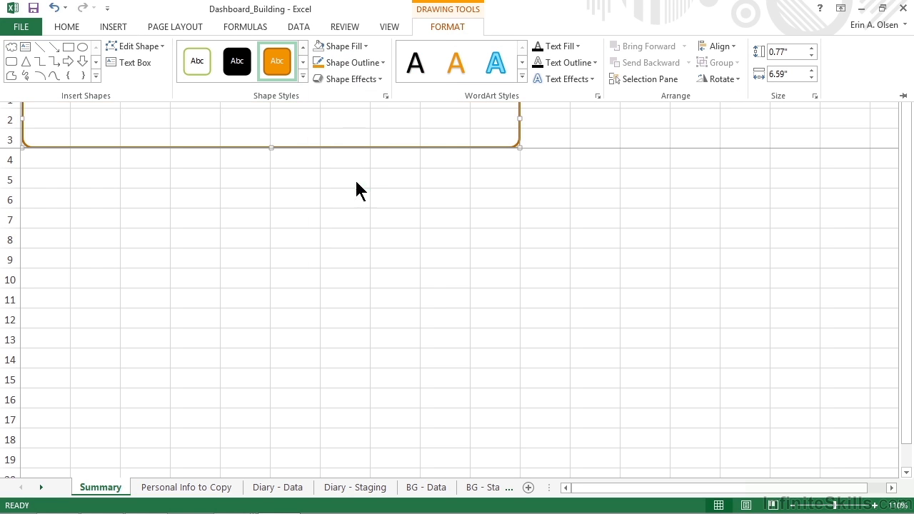
Give the rounded rectangle a dark blue theme-colour outline with a weight of 1½ pt, and deselect it.
left_click(384, 63)
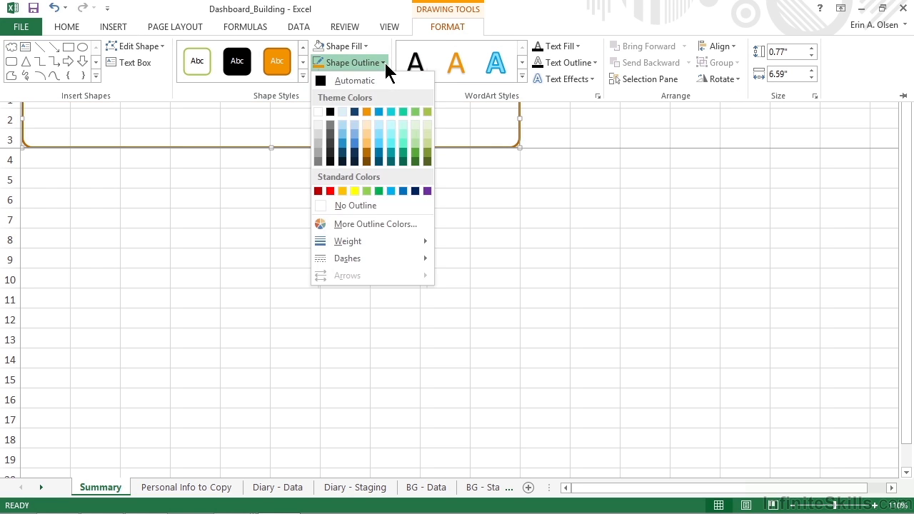
left_click(357, 111)
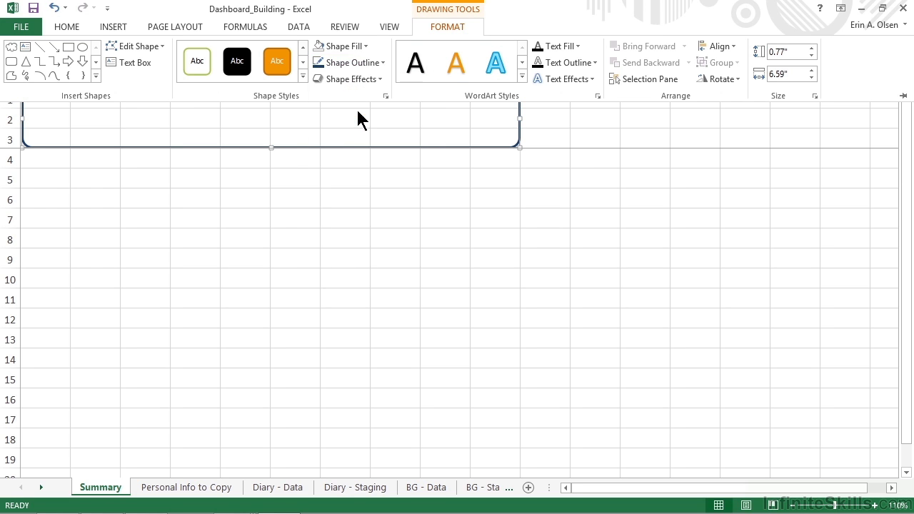
left_click(381, 63)
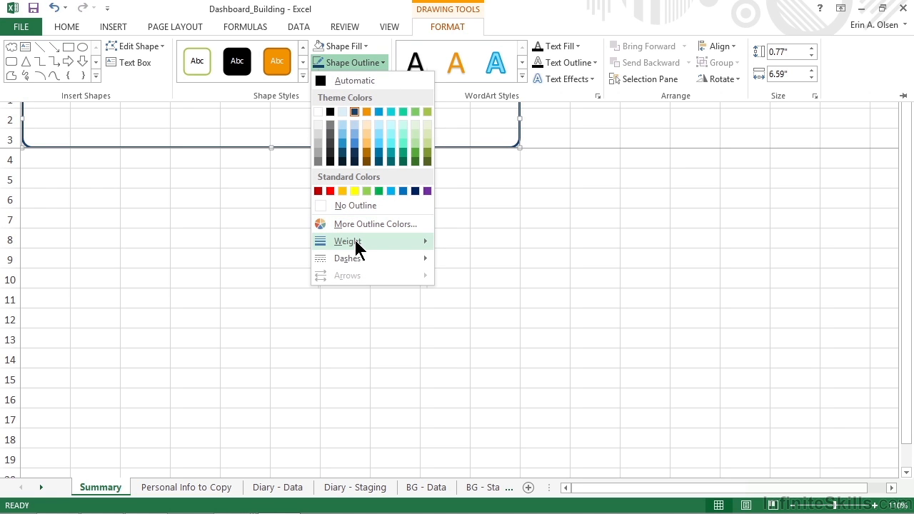
mouse_move(357, 243)
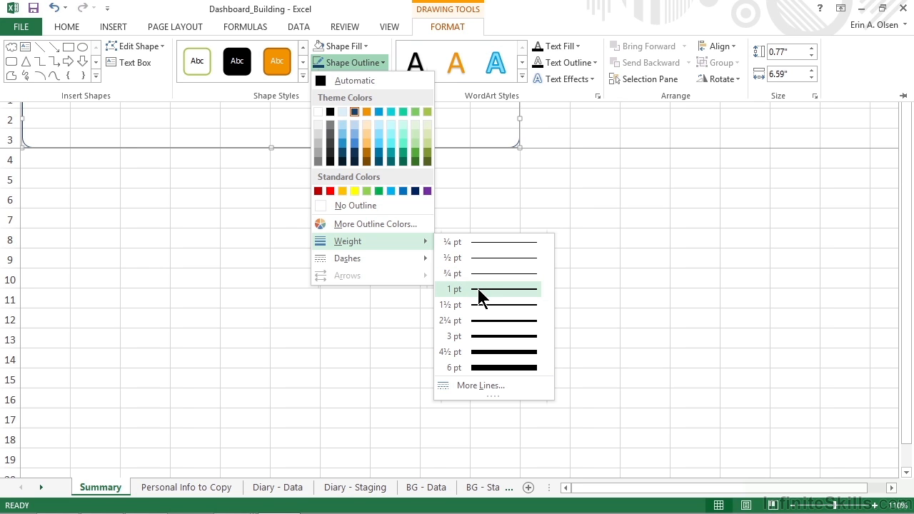
left_click(482, 305)
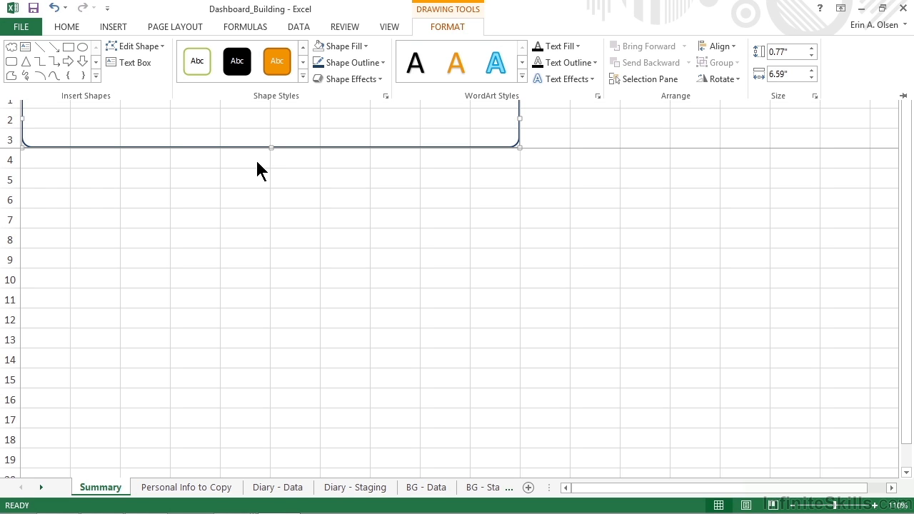
key("ctrl+F1")
left_click(256, 161)
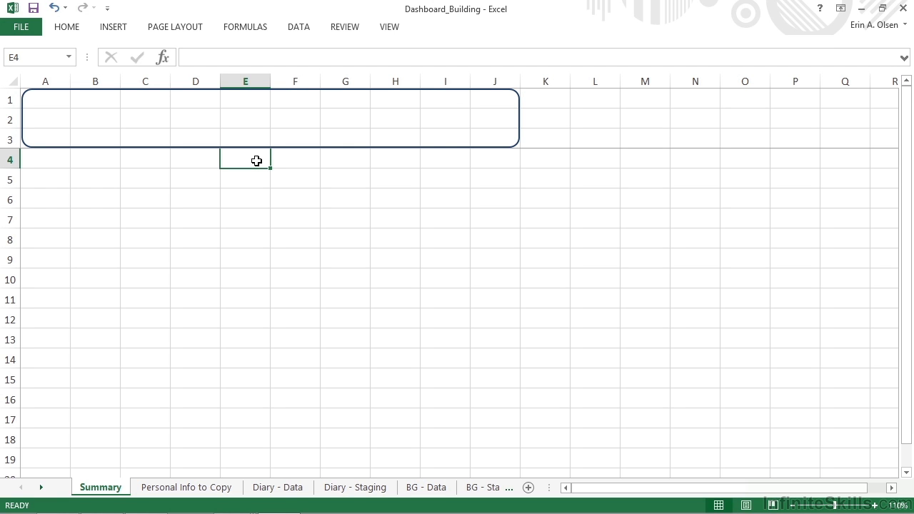
Draw a rectangle with snipped same-side corners, about 6.38" wide and 0.49" high, over rows 4 and 5 from column A to J.
left_click(128, 25)
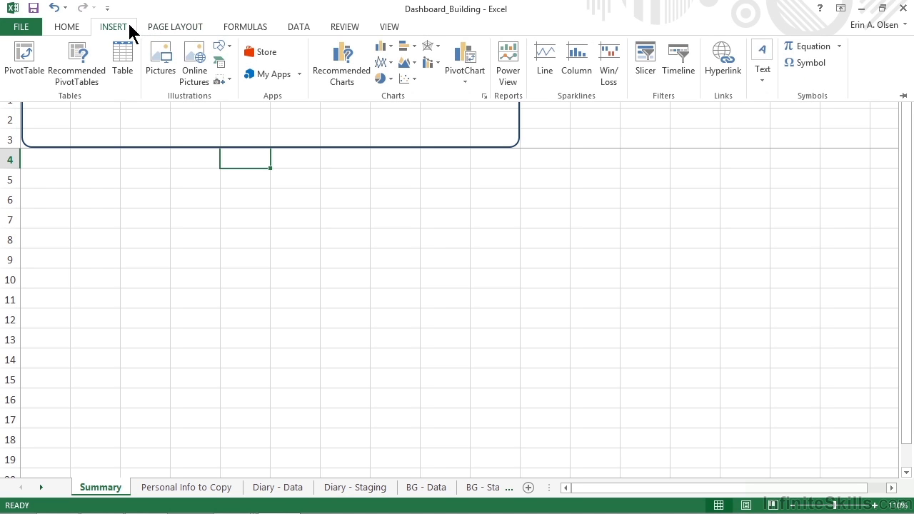
left_click(230, 52)
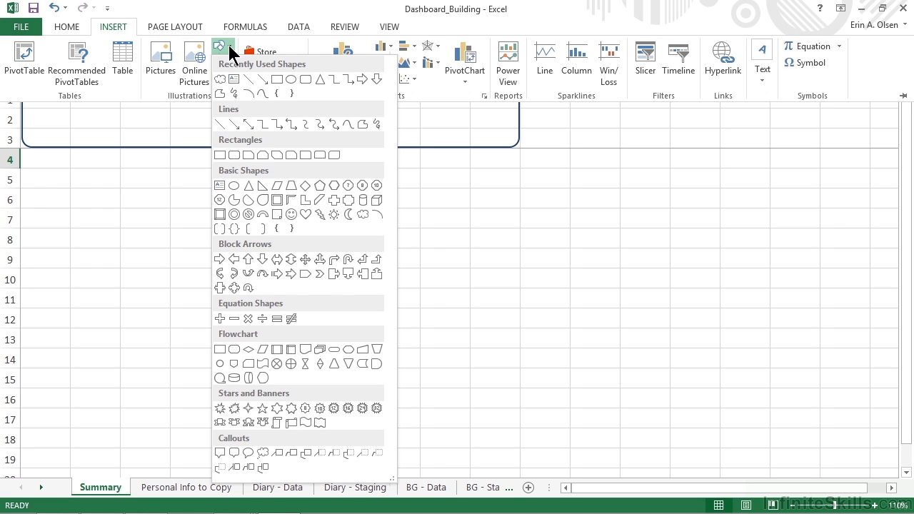
left_click(263, 155)
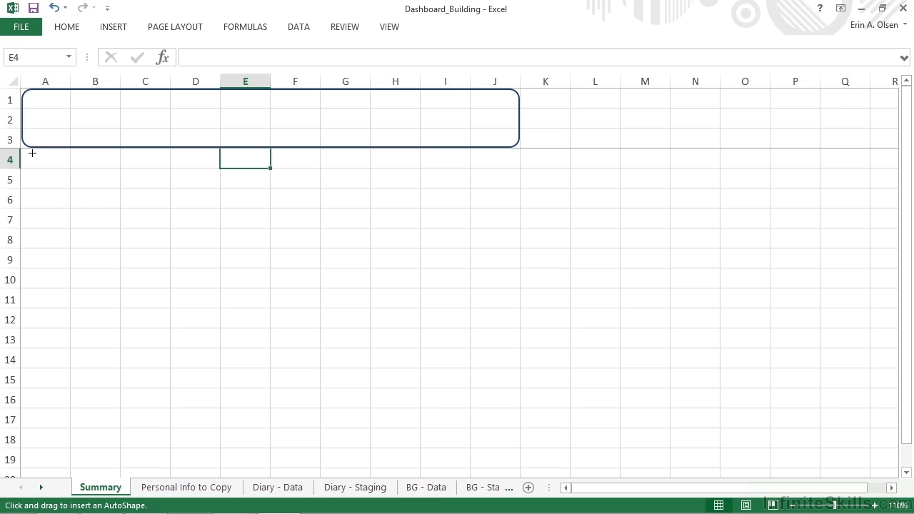
left_click_drag(31, 152, 514, 190)
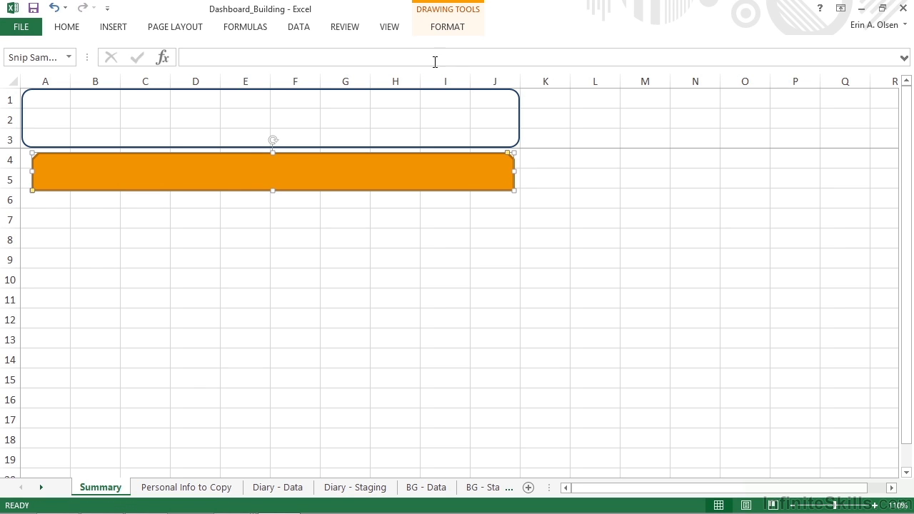
Colour the snipped rectangle's fill and outline with the dark blue theme colour and flip the shape vertically.
left_click(443, 30)
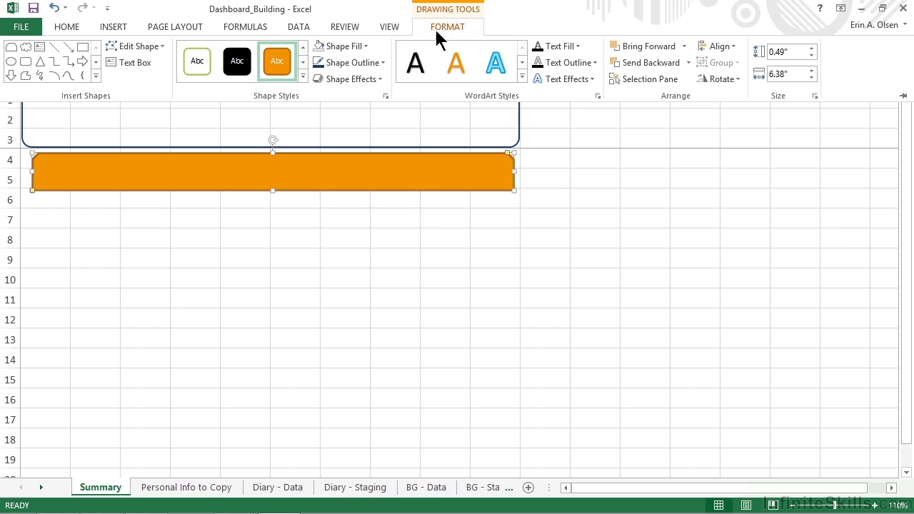
left_click(362, 47)
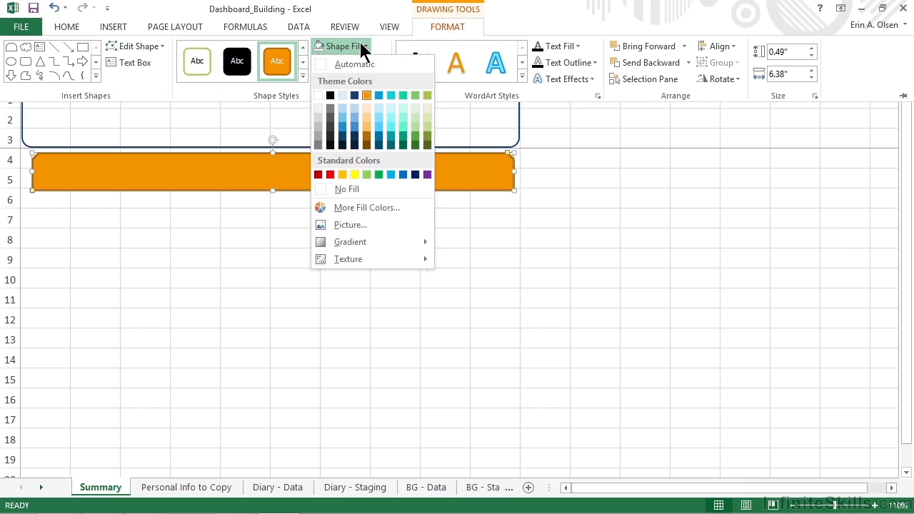
left_click(354, 94)
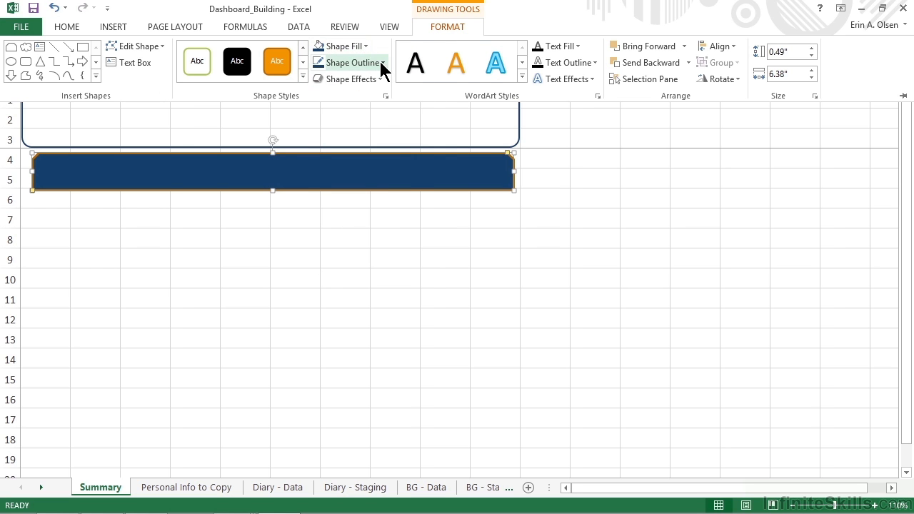
left_click(383, 63)
left_click(354, 107)
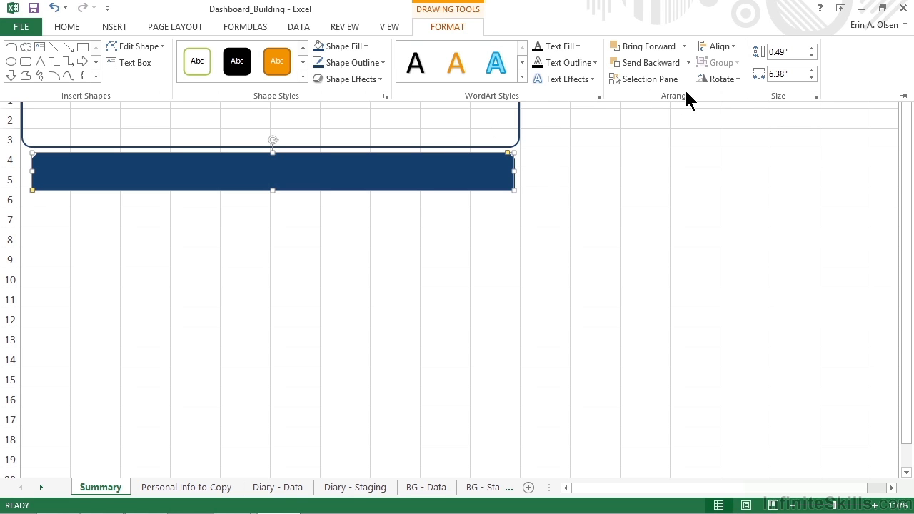
left_click(743, 84)
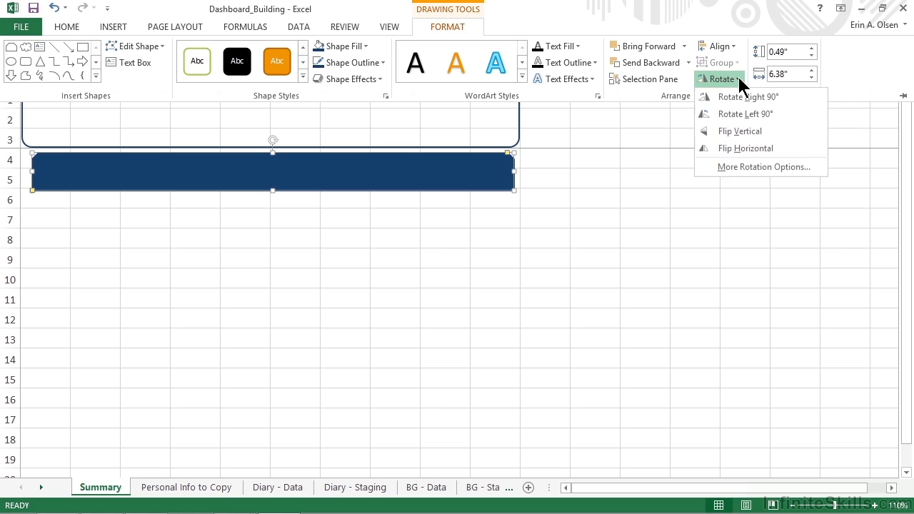
left_click(750, 137)
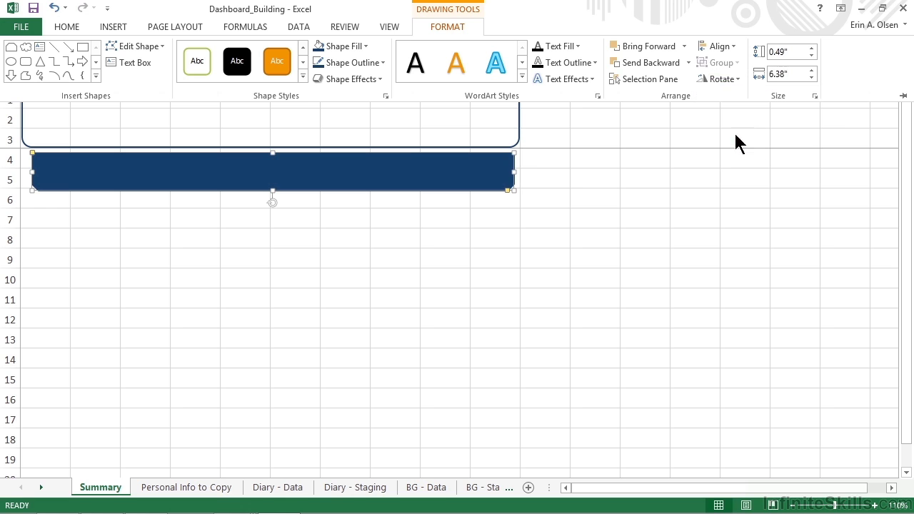
Reduce the height of the dark blue snipped rectangle and position it over row 3, inside the lower part of the rounded rectangle.
key("Escape")
left_click(344, 207)
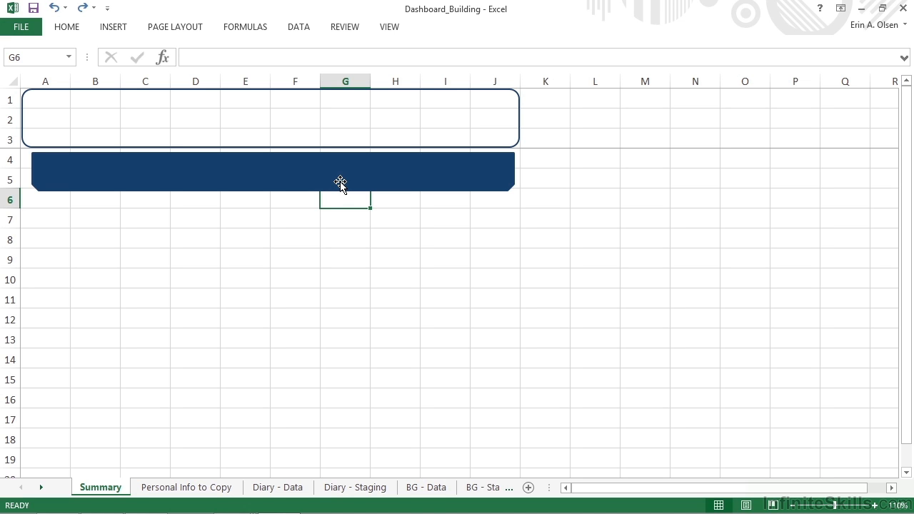
left_click(340, 178)
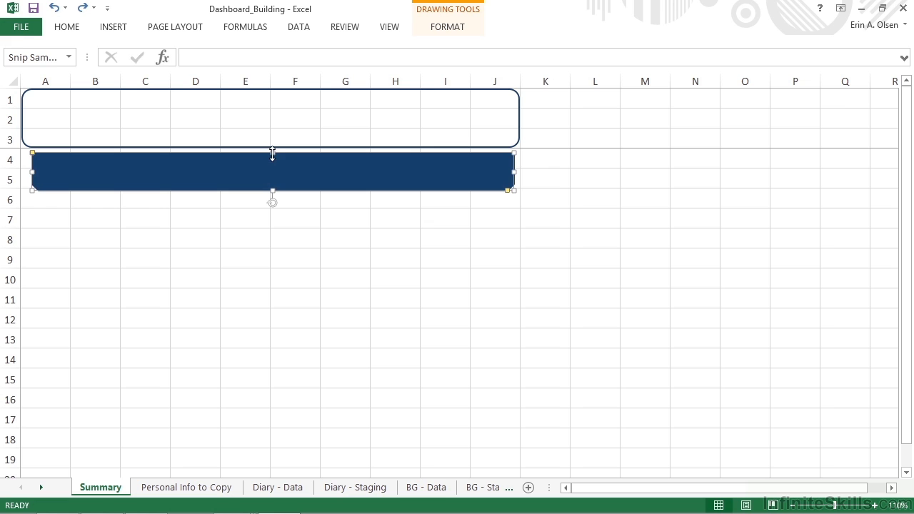
left_click_drag(272, 154, 293, 136)
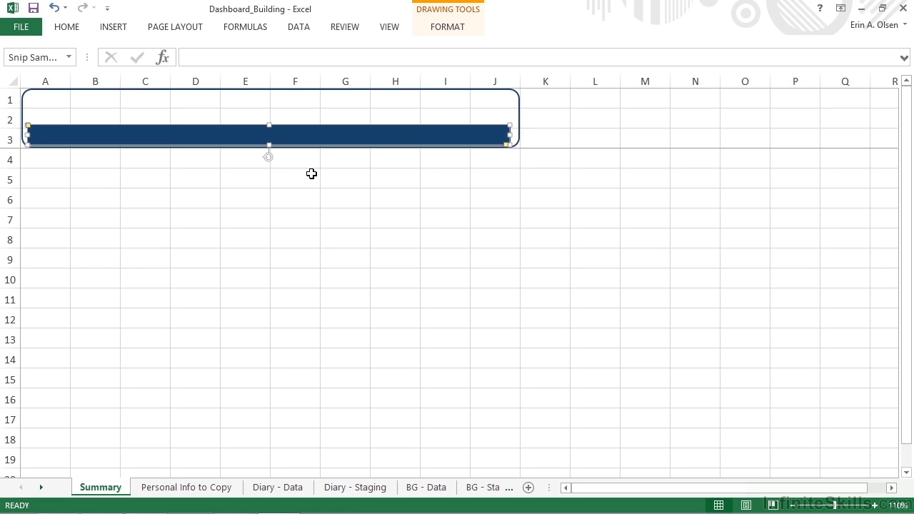
key("Down")
key("Down")
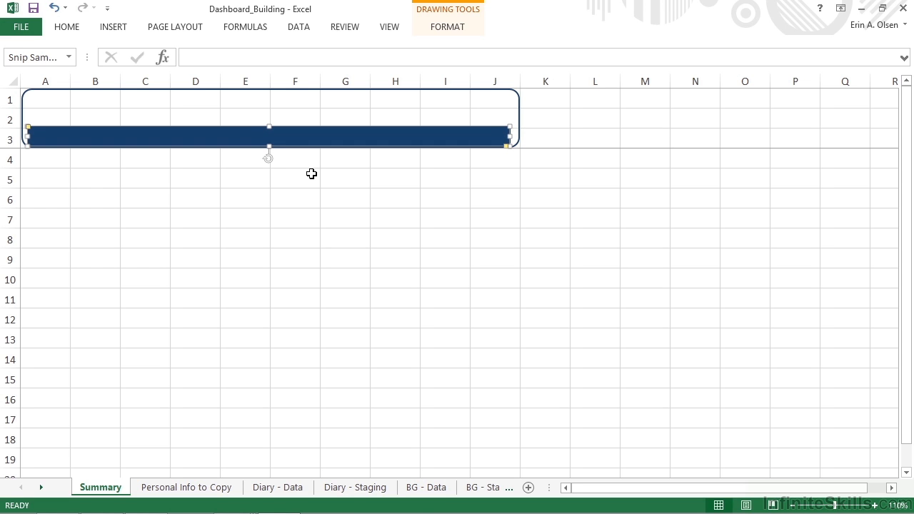
key("Left")
key("Left")
Enlarge the snipped corners of the dark blue bar and fit its width to both side edges of the rounded rectangle.
left_click_drag(504, 148, 497, 146)
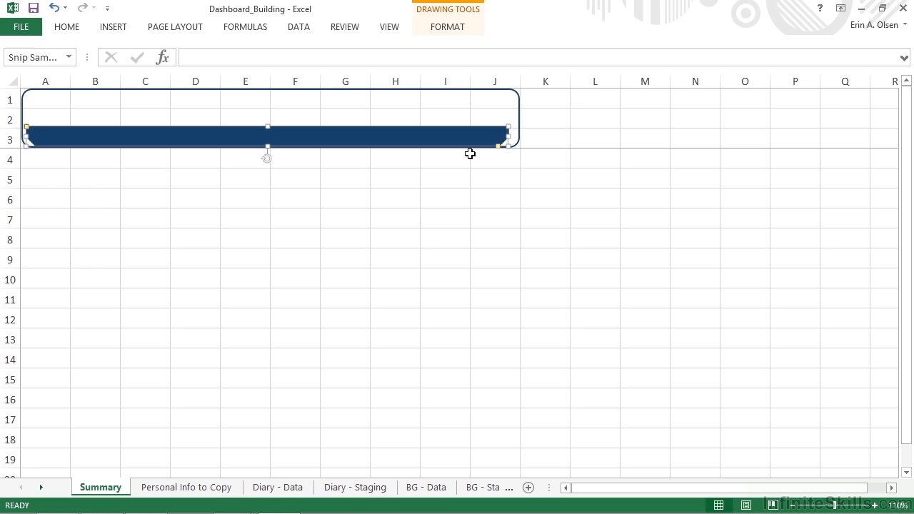
key("Left")
key("Left")
key("Left")
key("Left")
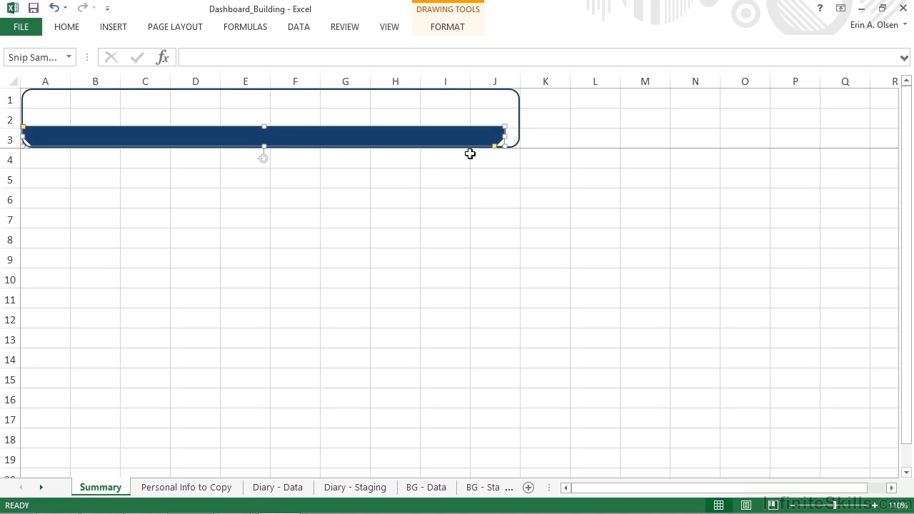
key("Left")
left_click_drag(504, 138, 519, 140)
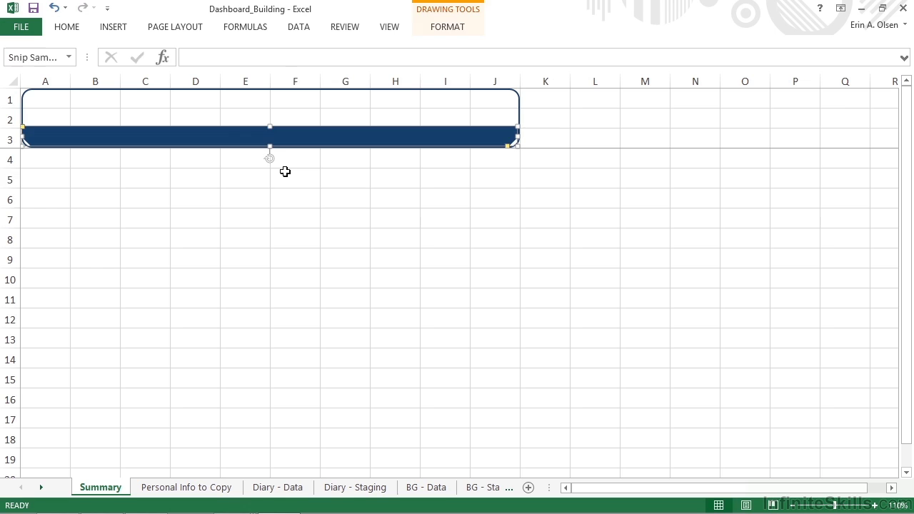
left_click(284, 171)
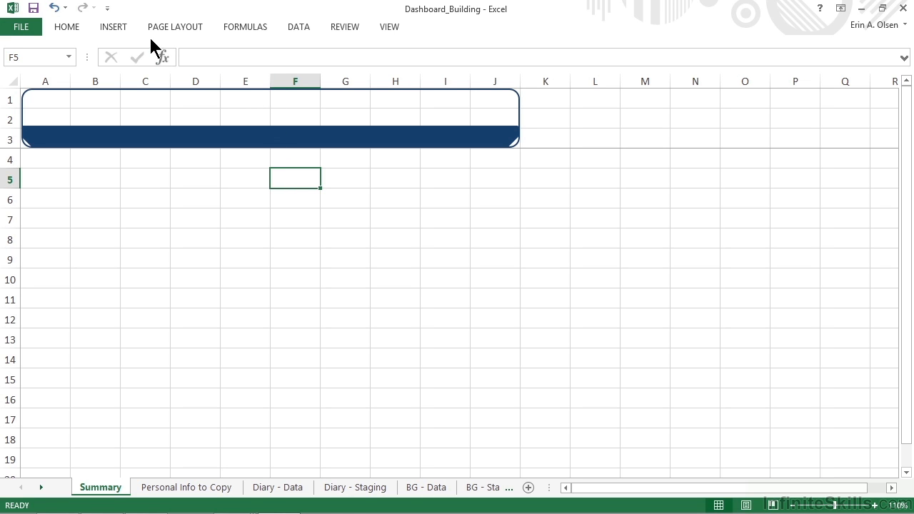
Insert a text box over rows 1 and 2 from column B to J, containing "Holistic Health Tracker".
left_click(118, 28)
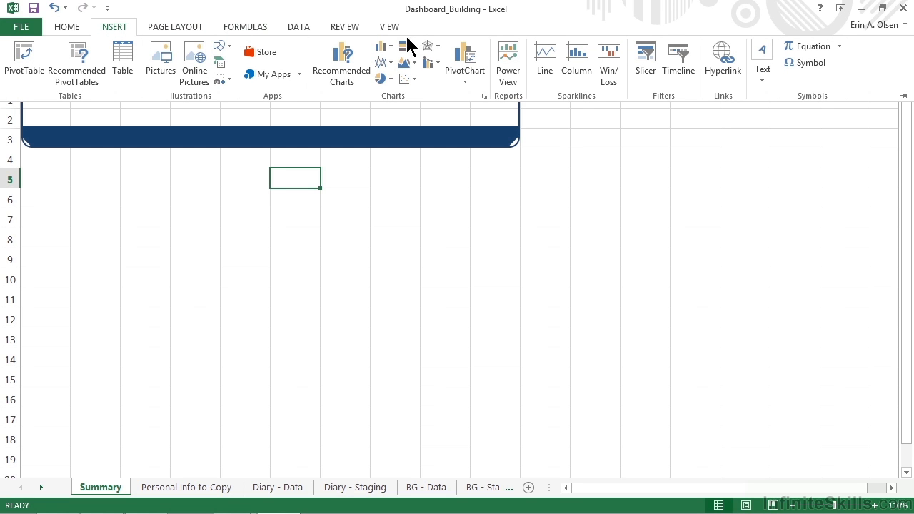
left_click(765, 85)
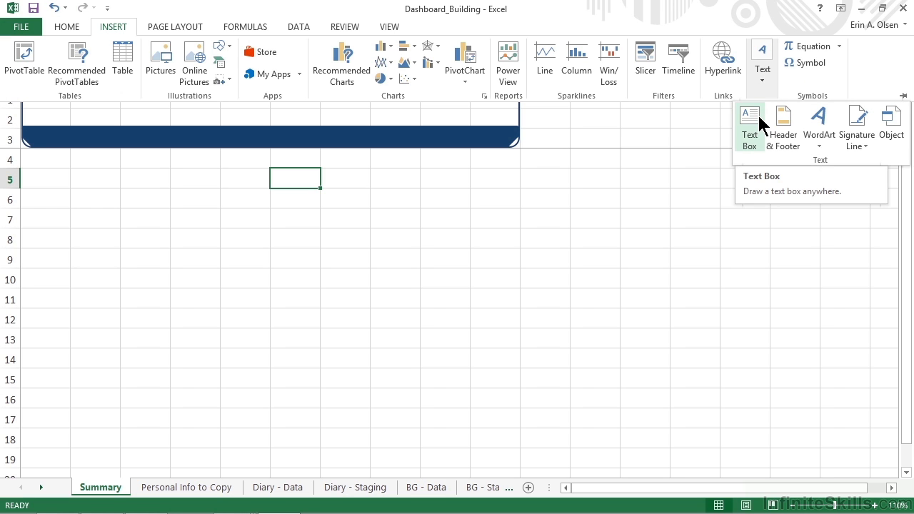
left_click(757, 112)
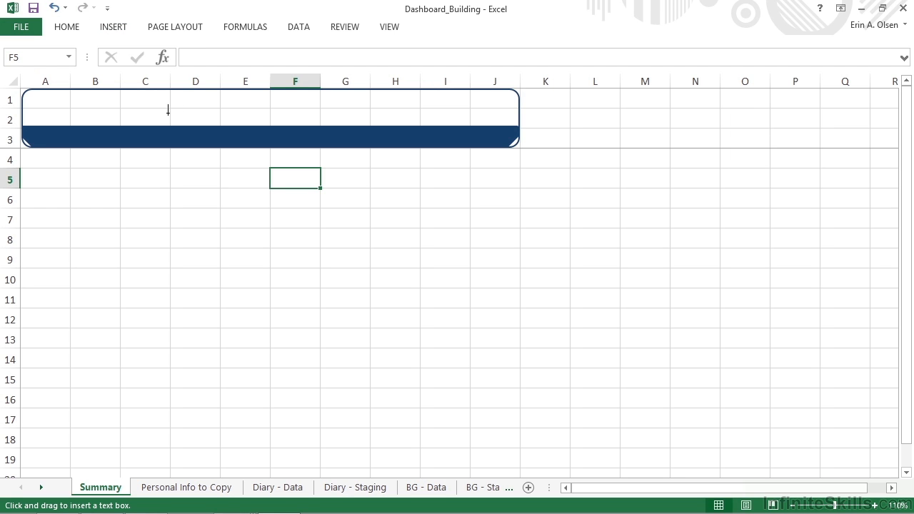
mouse_move(70, 103)
left_mouse_down()
mouse_move(477, 113)
mouse_move(486, 123)
left_mouse_up()
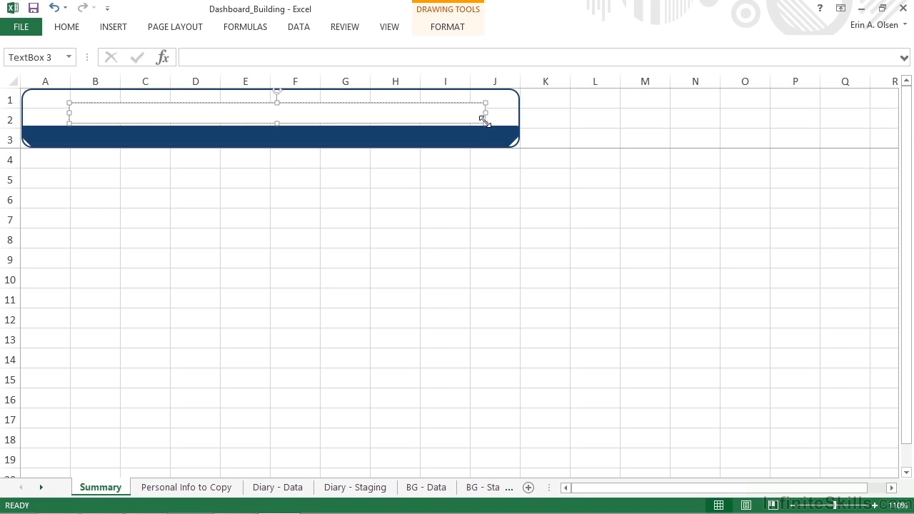
type("Holistic Health Tracker")
Make the whole "Holistic Health Tracker" title bold and set its font size to 16.
key("shift+Left")
key("shift+Left")
key("shift+Left")
key("shift+Left")
key("shift+Left")
key("shift+Left")
key("shift+Left")
key("shift+Left")
key("shift+Left")
key("shift+Left")
key("shift+Left")
key("shift+Left")
key("shift+Left")
key("shift+Left")
key("shift+Left")
key("shift+Left")
key("shift+Left")
key("shift+Left")
key("shift+Left")
key("shift+Left")
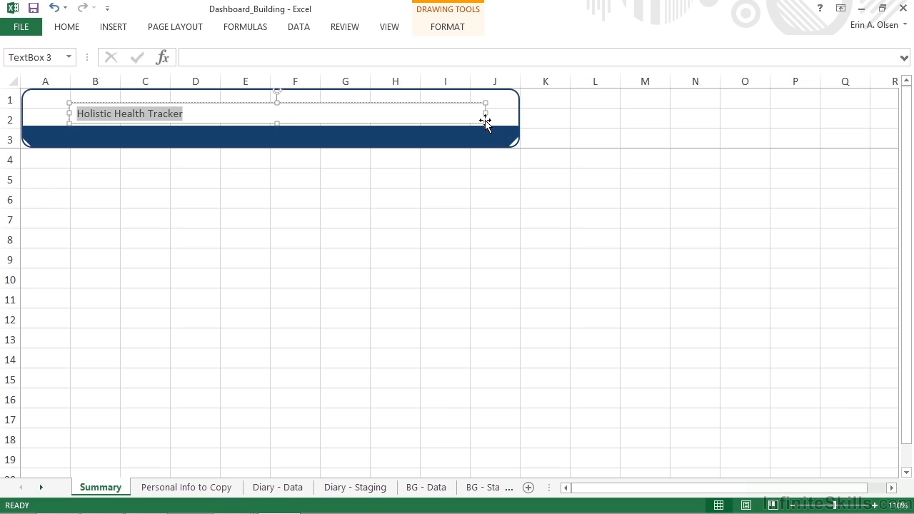
key("ctrl+b")
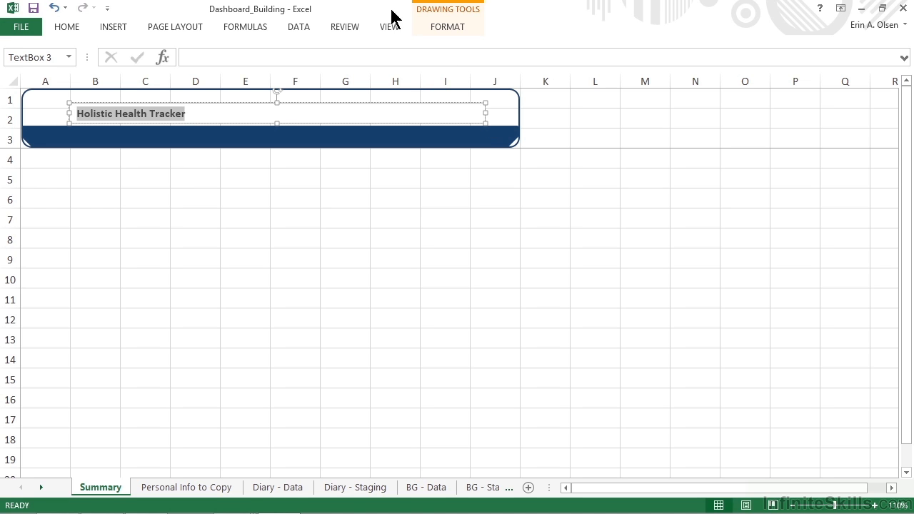
left_click(75, 26)
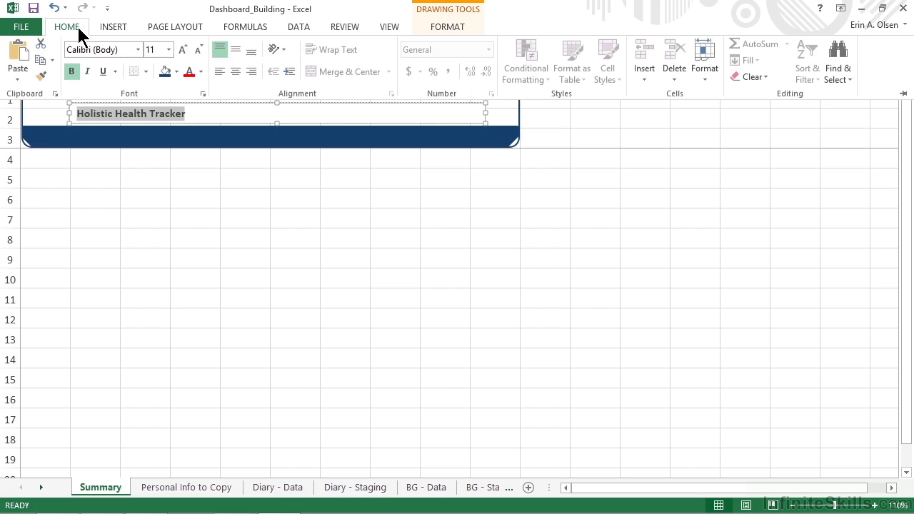
left_click(184, 54)
left_click(184, 54)
left_click(184, 54)
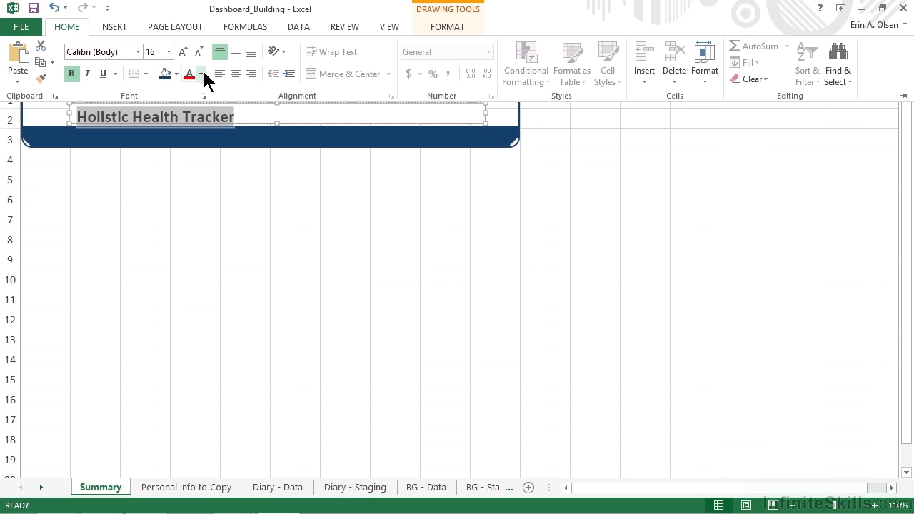
Centre the title horizontally in its text box and give it the dark blue theme font colour.
left_click(232, 79)
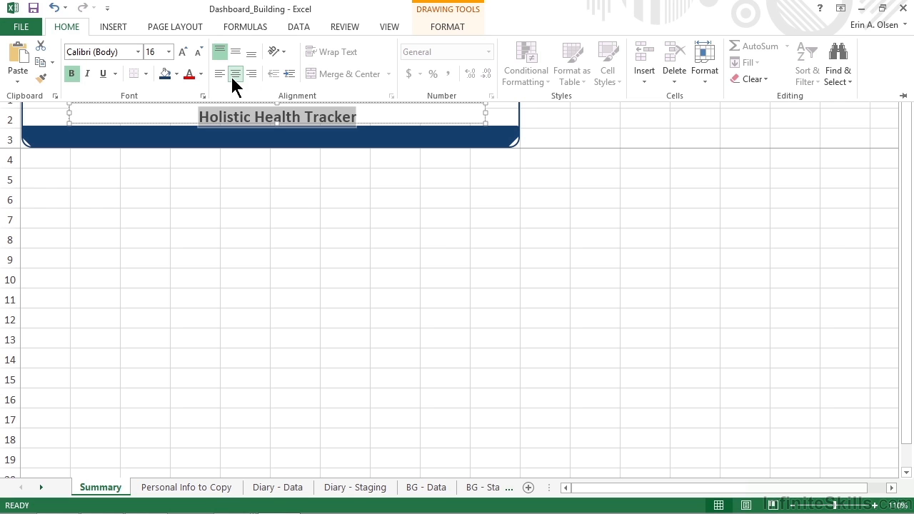
left_click(201, 73)
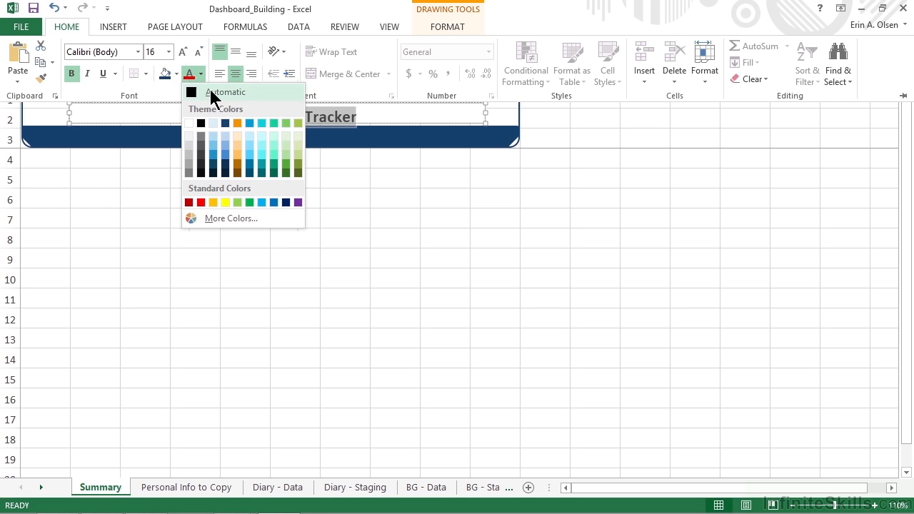
left_click(224, 122)
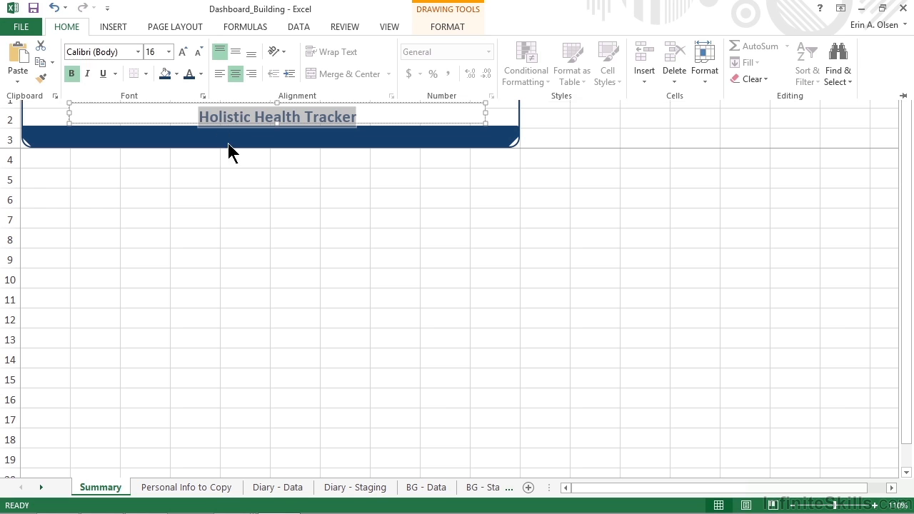
Nudge the title text box slightly upward within the white area above the dark blue bar.
left_click(230, 146)
left_click(245, 118)
left_click(247, 102)
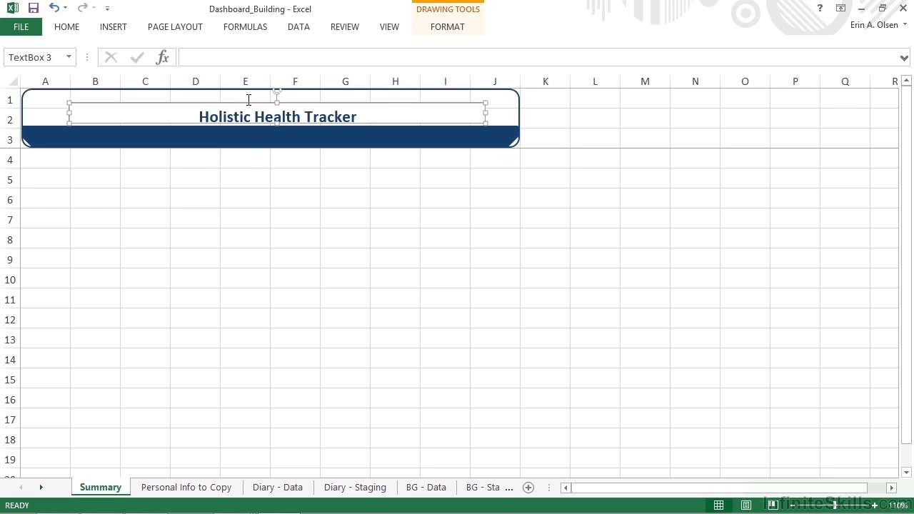
key("Up")
key("Up")
key("Up")
key("Up")
key("Up")
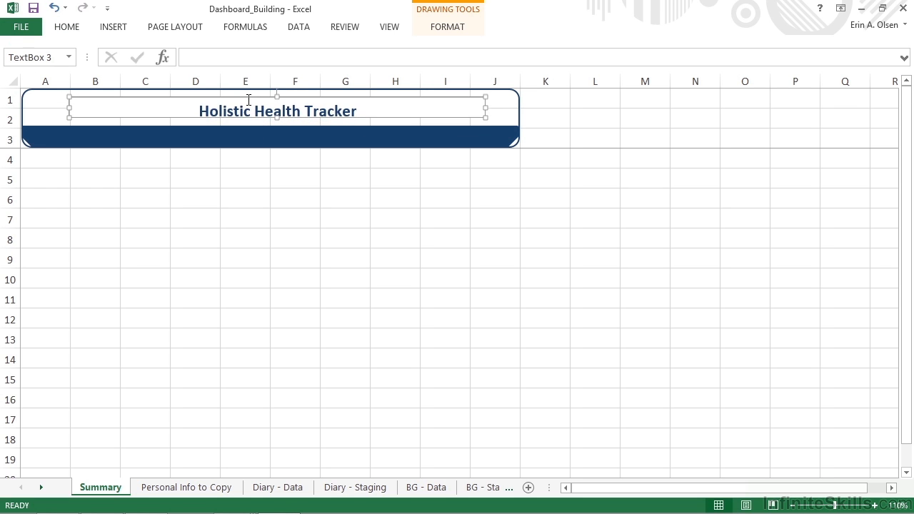